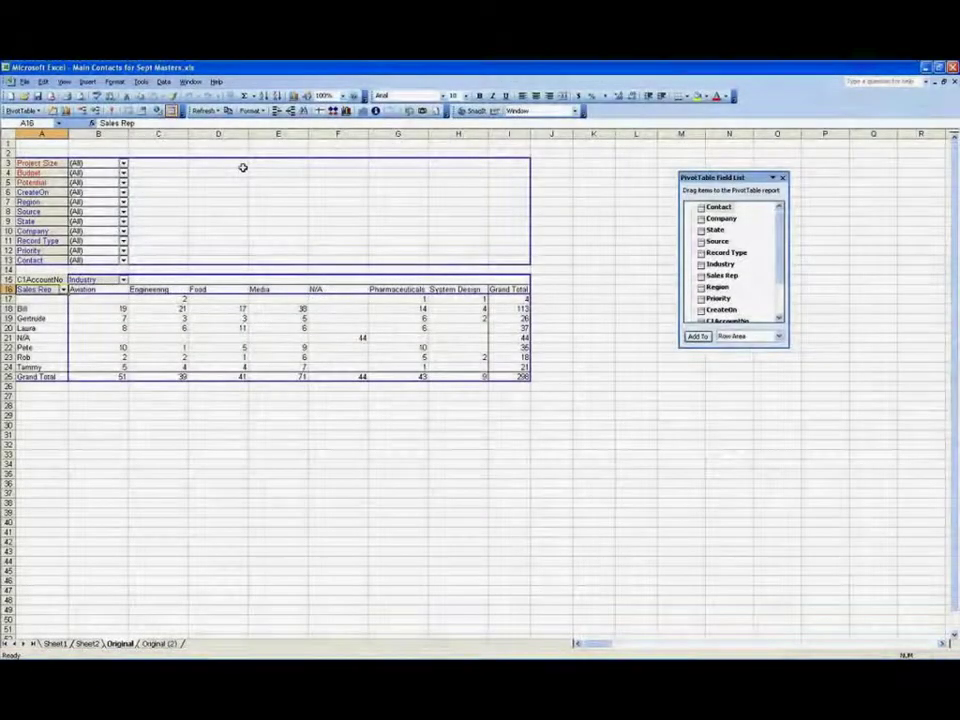
click(33, 317)
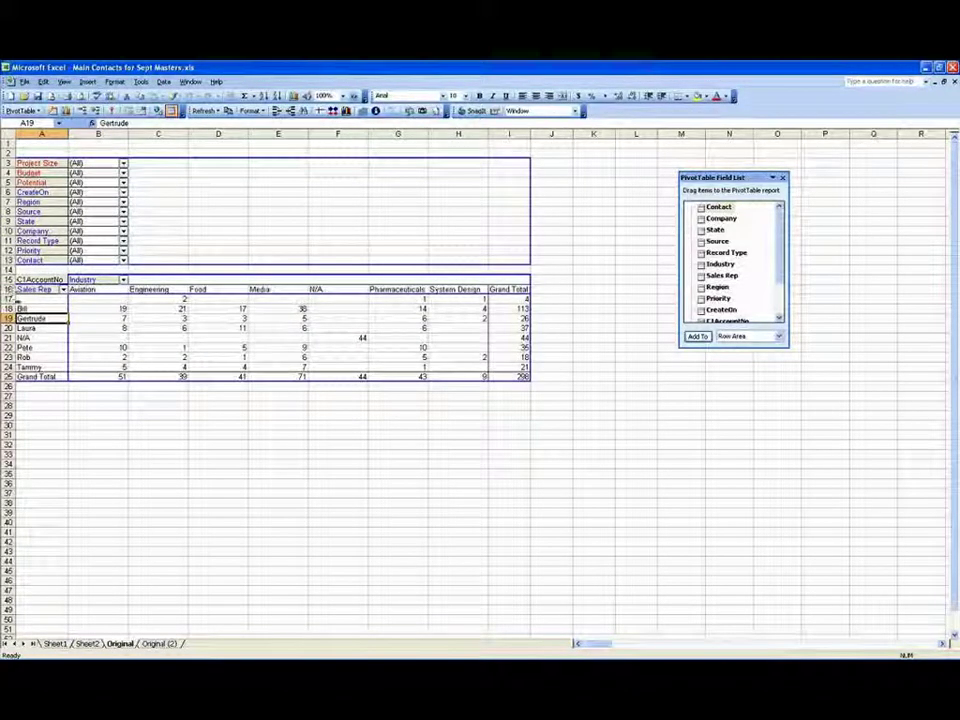
click(35, 290)
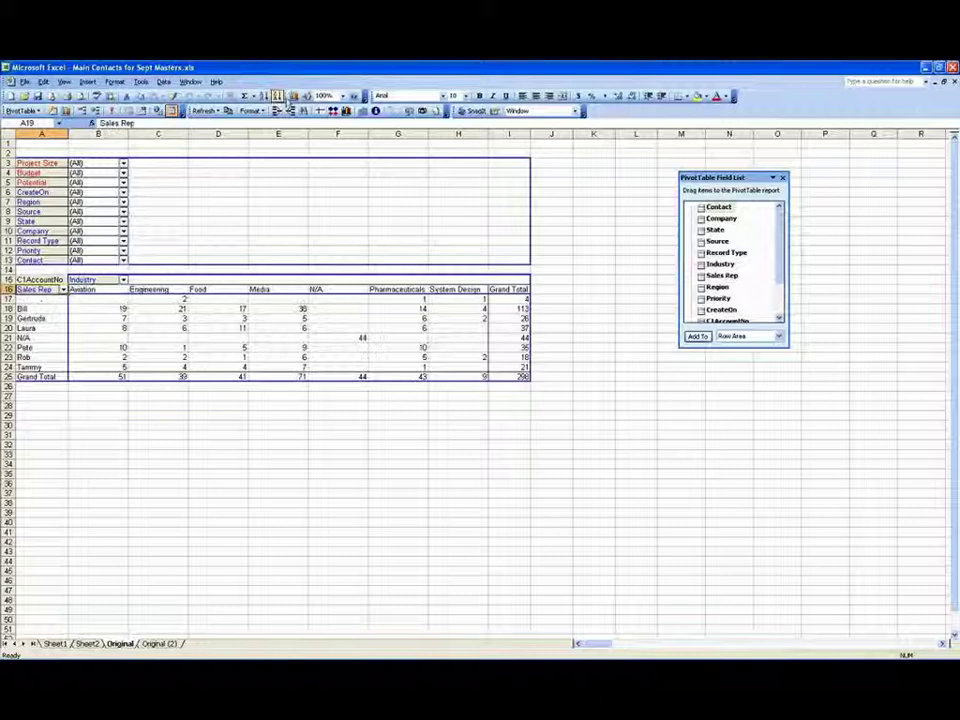
click(278, 110)
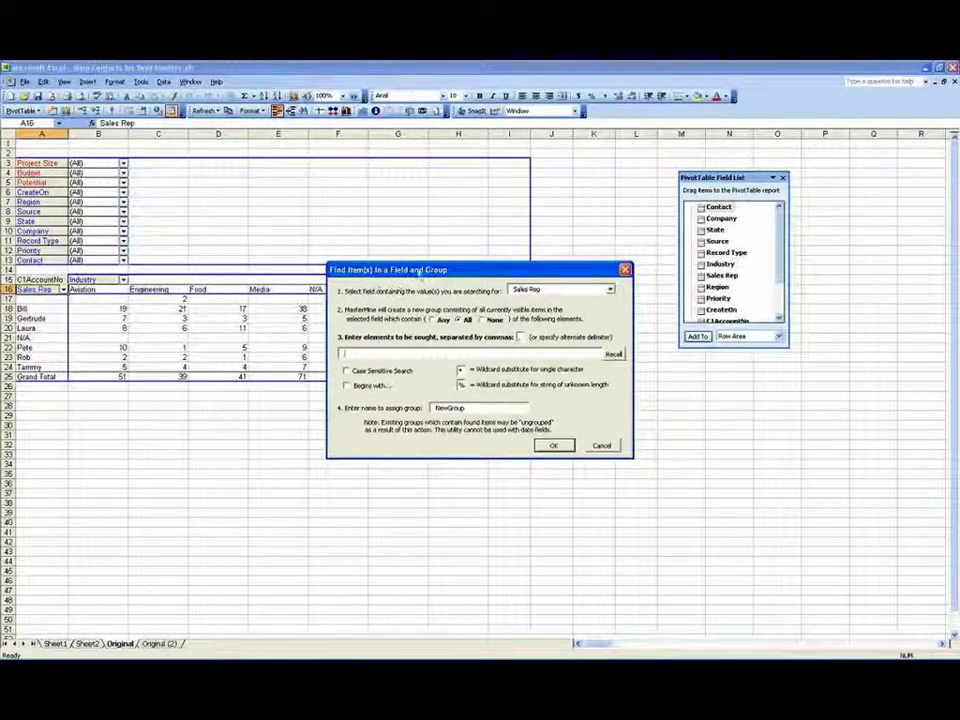
click(601, 445)
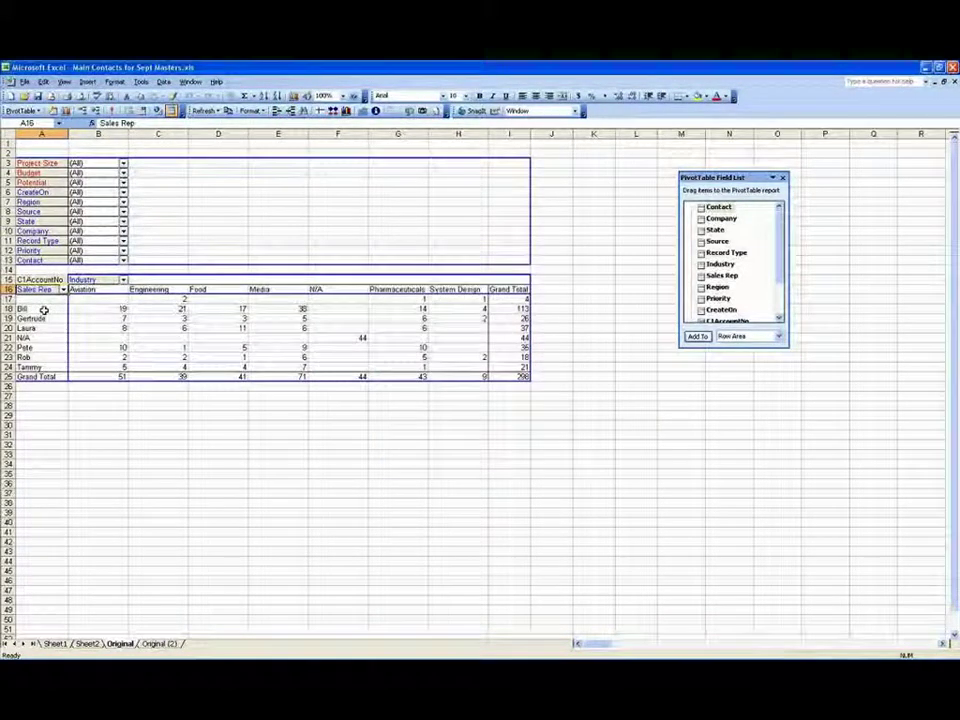
Find the Sales Rep items containing "e" and group them under the name "e".
click(35, 337)
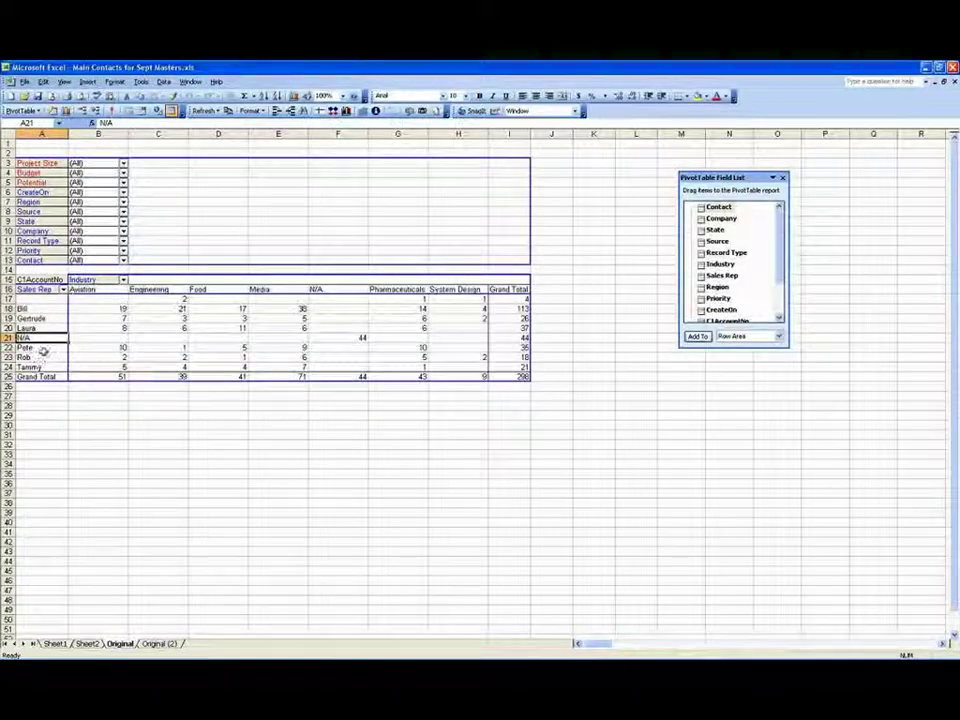
click(278, 110)
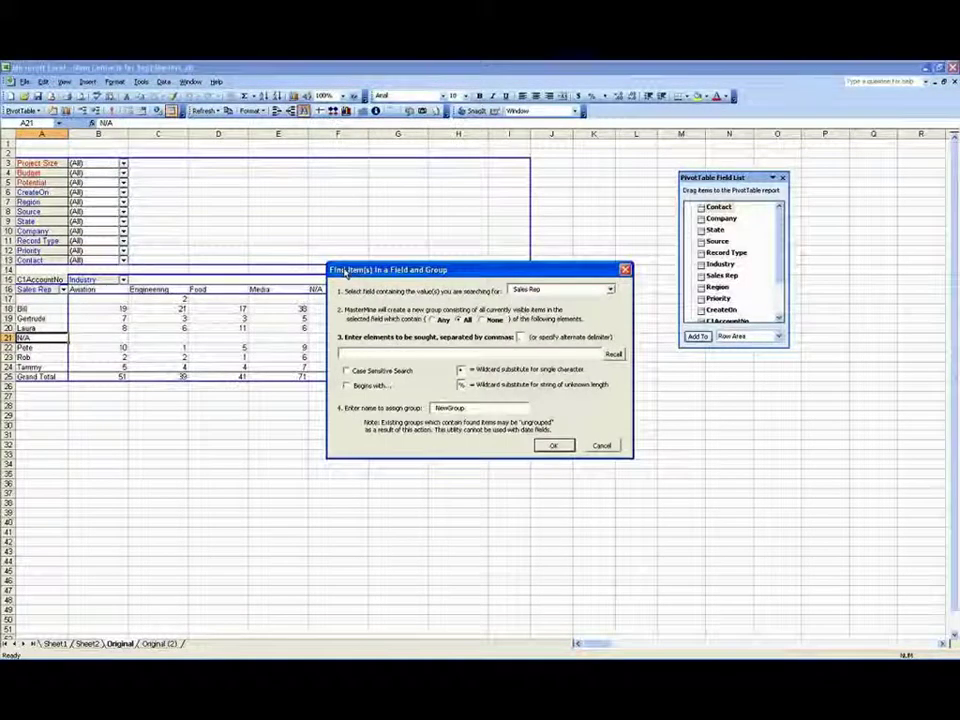
drag(445, 284, 322, 231)
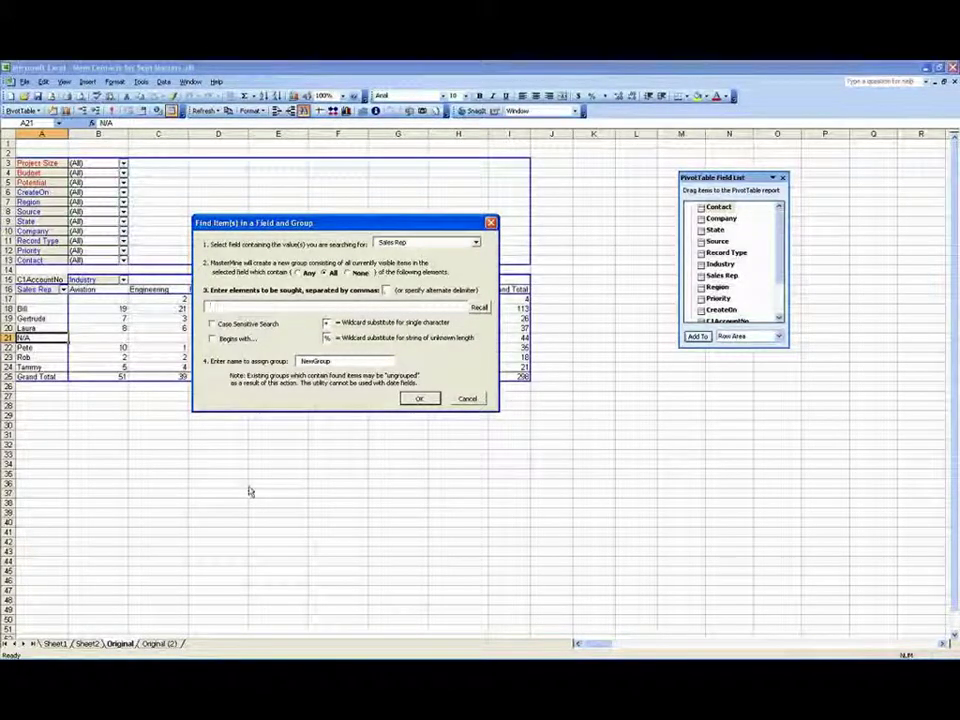
text(e)
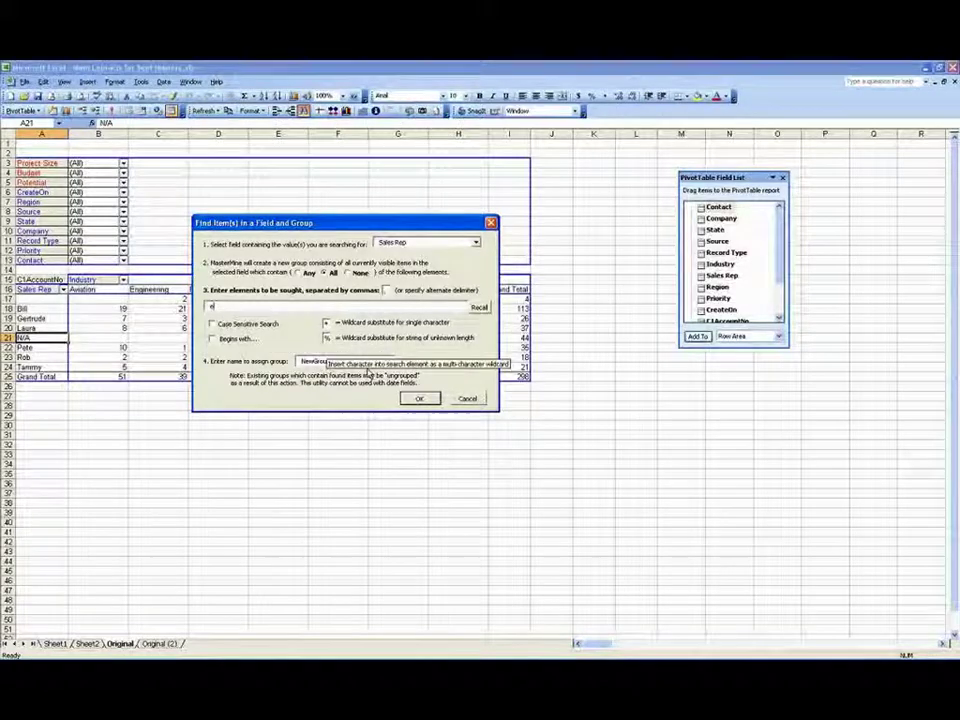
click(420, 398)
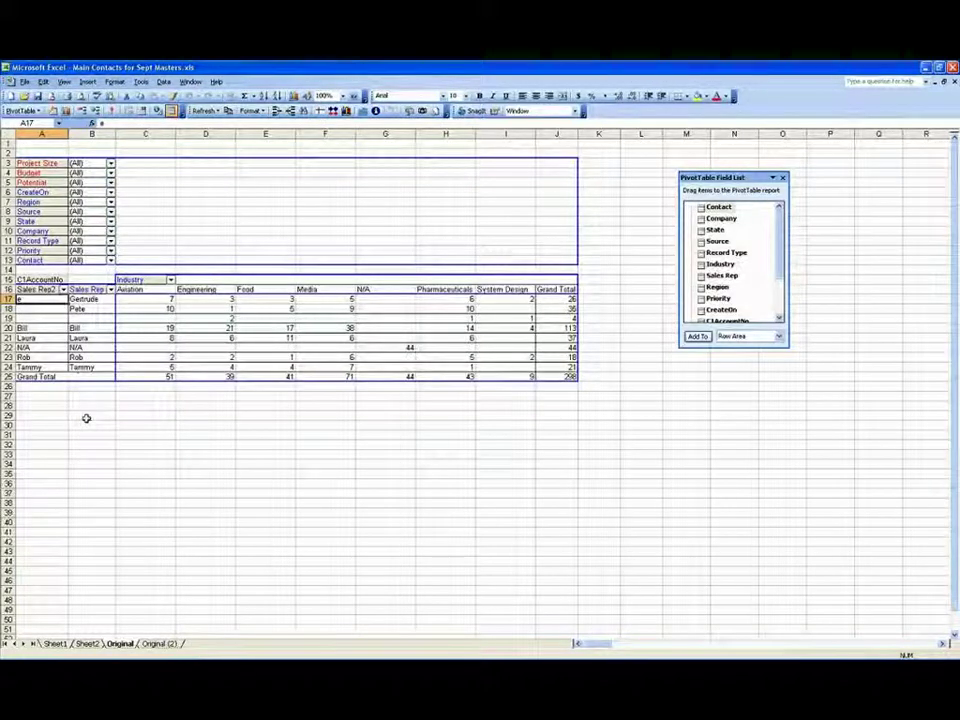
Find the Sales Rep items containing "a" and group them under the name "a".
click(90, 289)
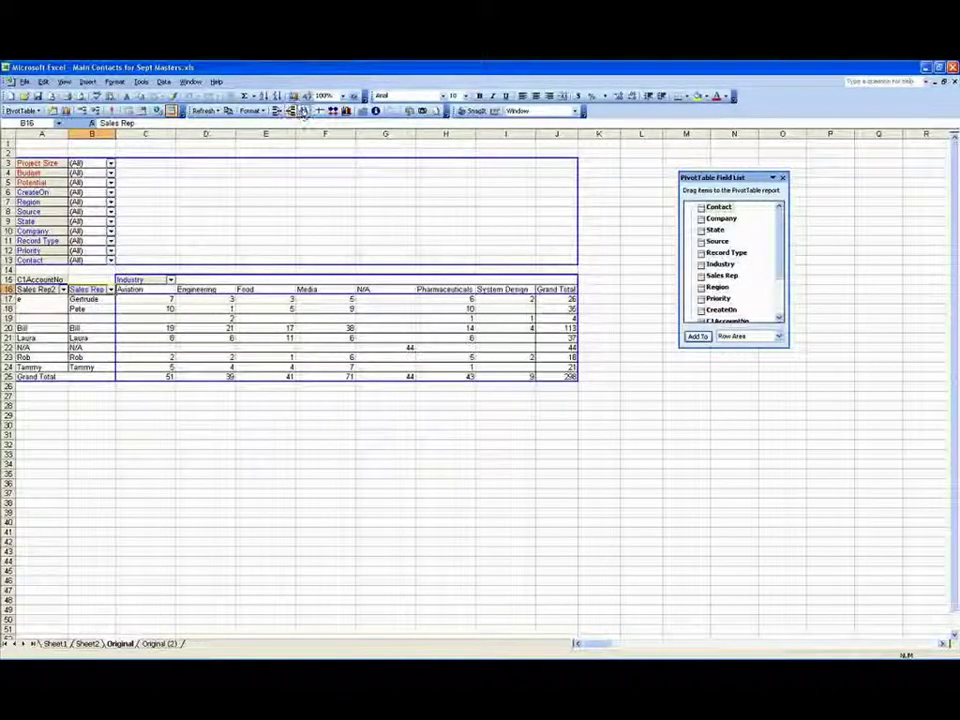
click(88, 328)
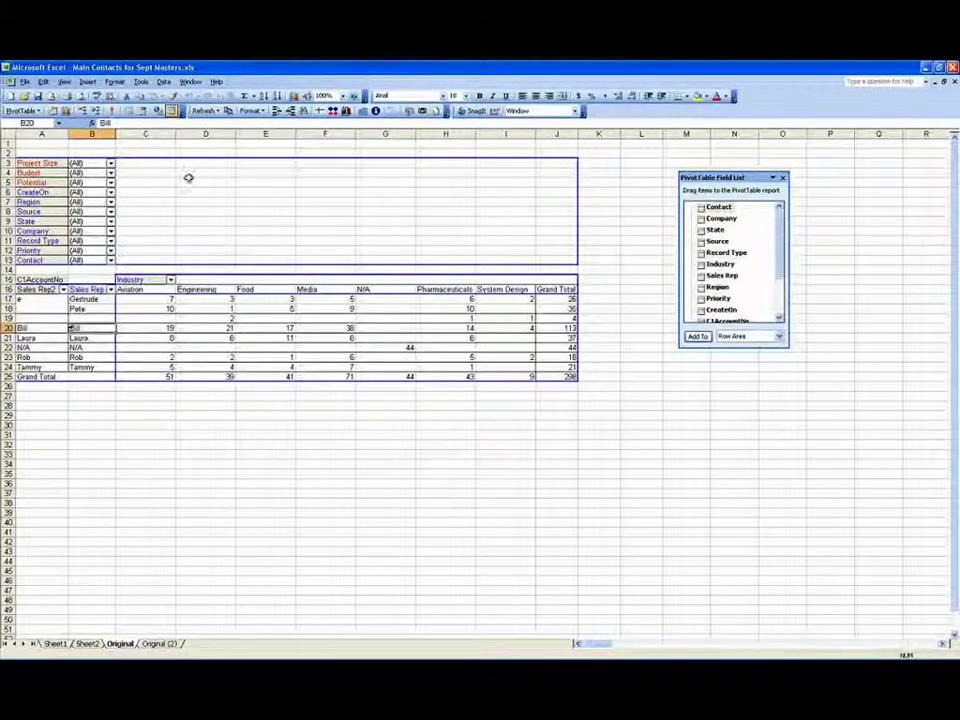
click(88, 290)
click(304, 110)
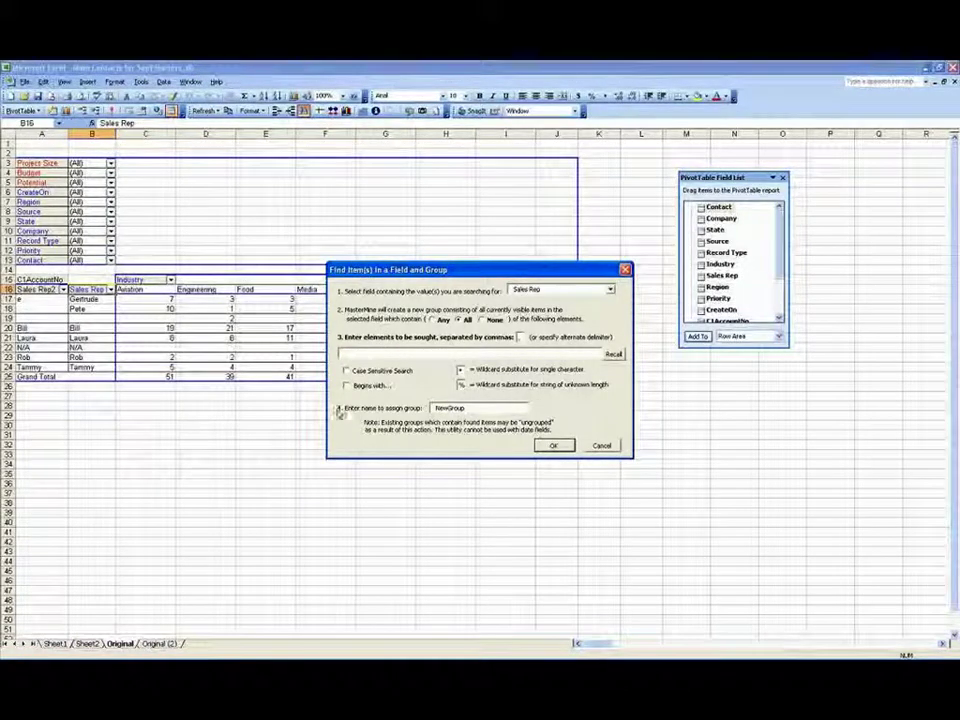
text(a)
click(536, 447)
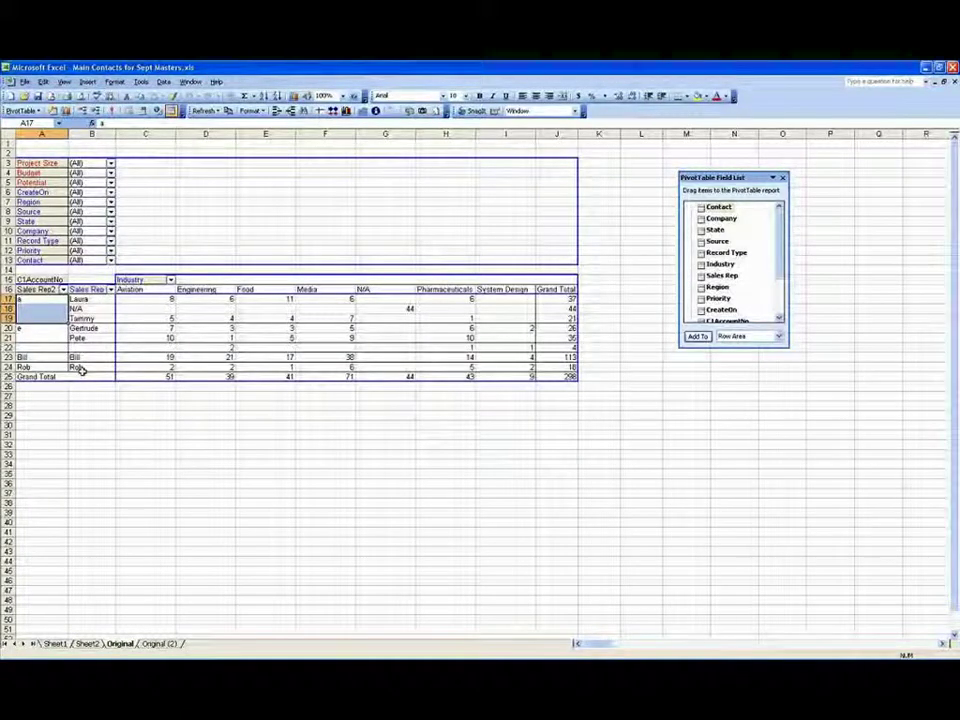
drag(82, 299, 80, 338)
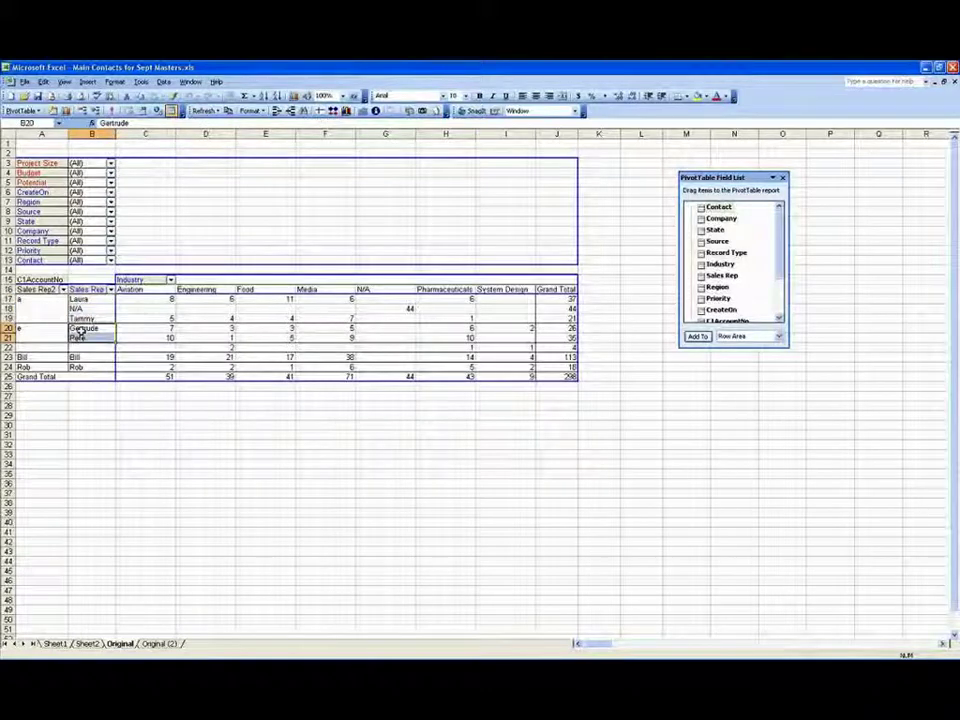
drag(82, 299, 82, 318)
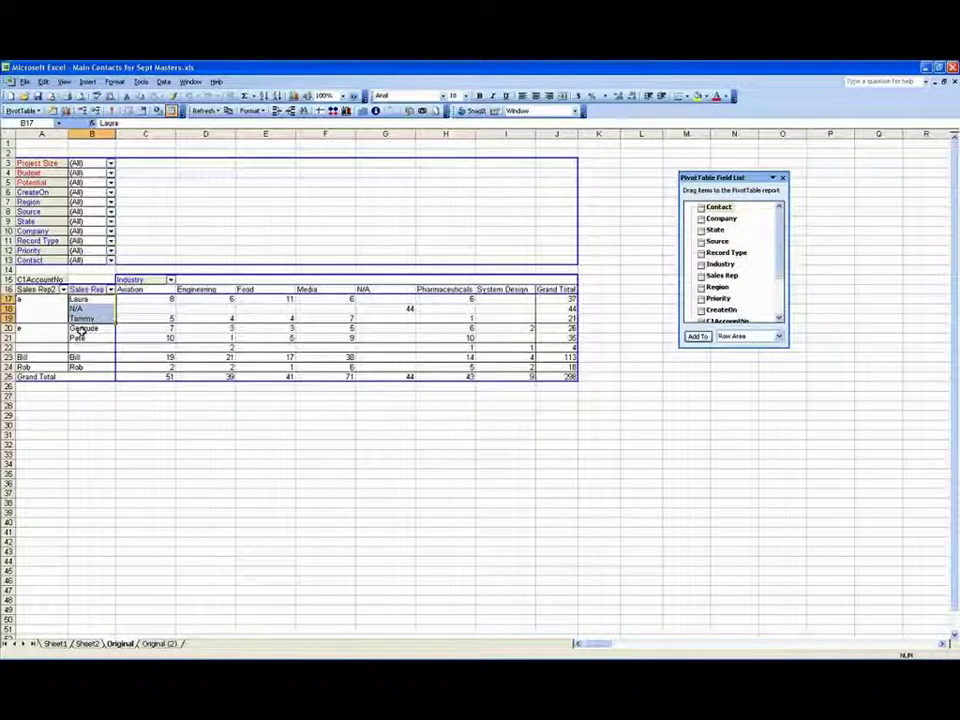
drag(80, 329, 80, 338)
Ungroup the "a" group in the Sales Rep2 field.
click(88, 299)
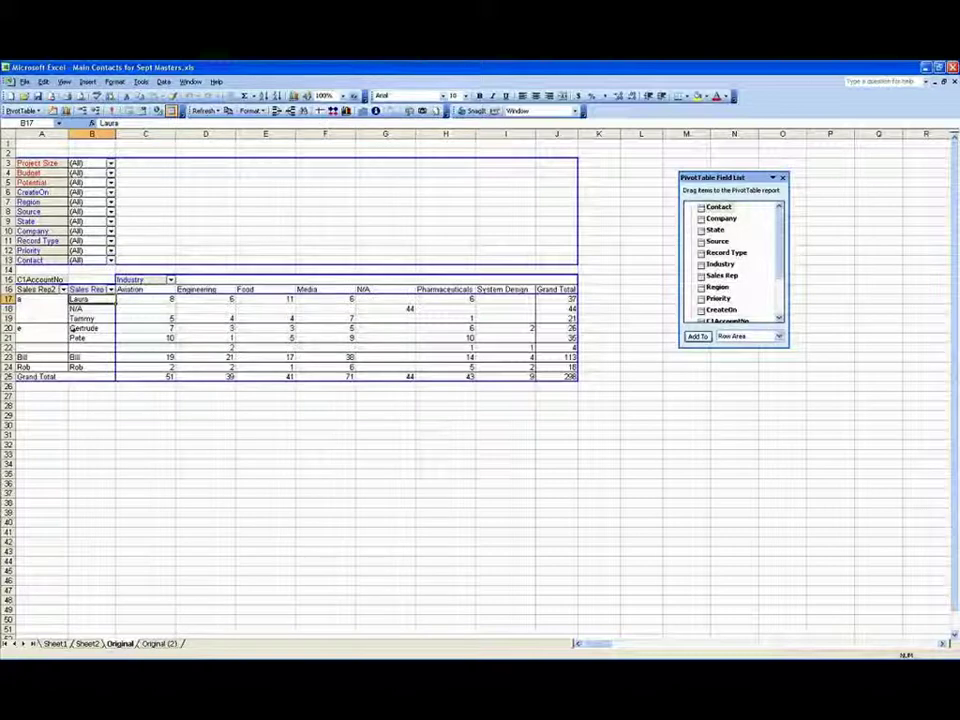
click(28, 300)
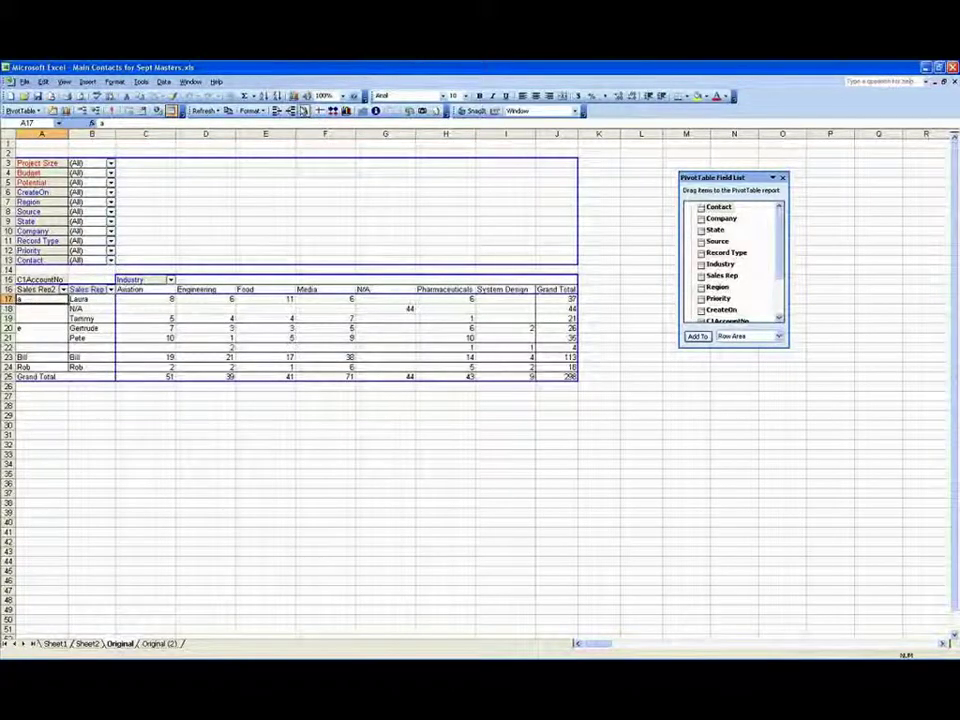
click(291, 111)
Find the Sales Rep items containing "r" and group them under the name "r".
click(91, 298)
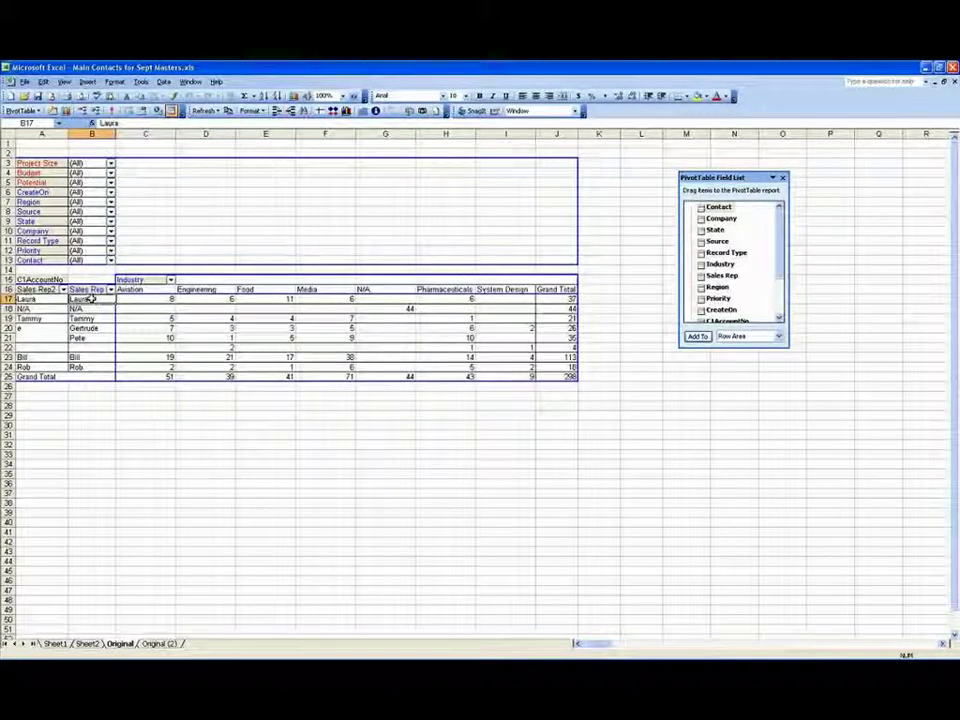
key(Up)
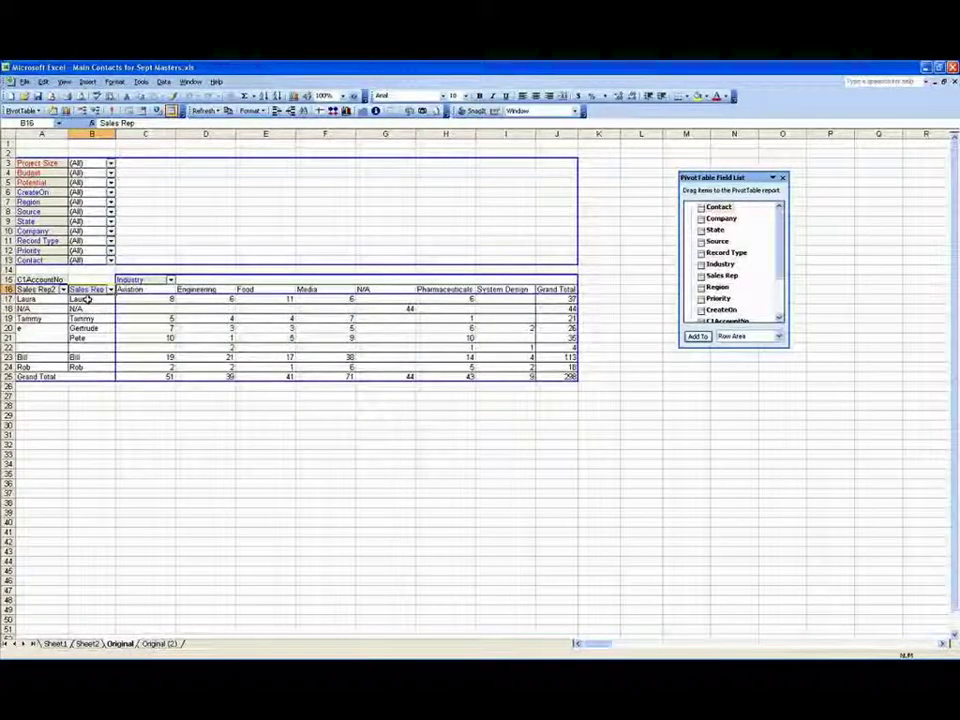
click(90, 330)
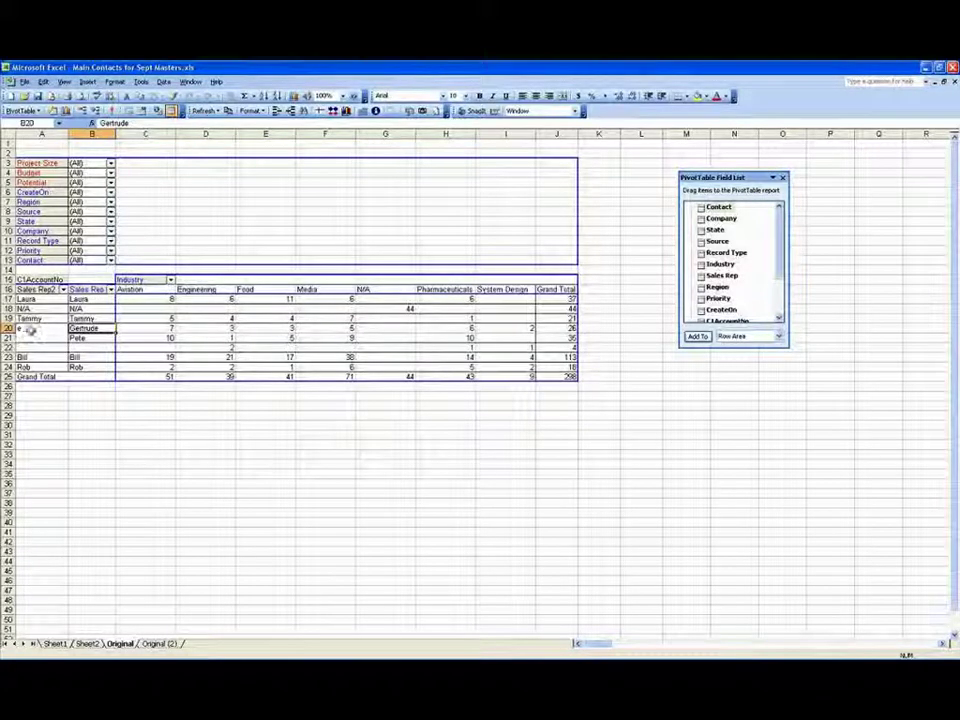
click(92, 289)
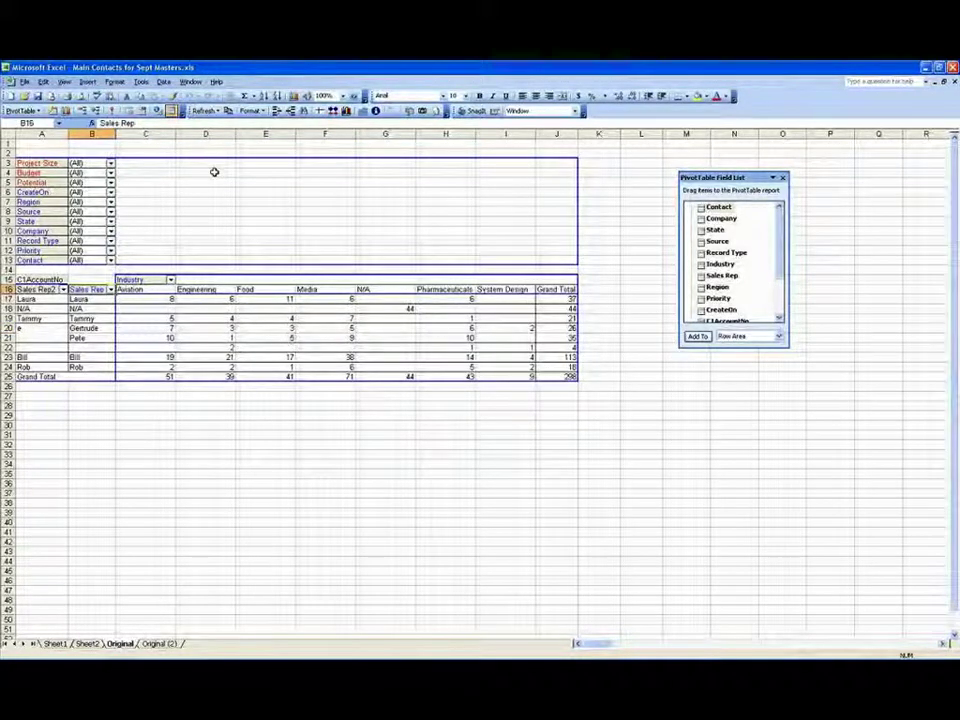
click(278, 110)
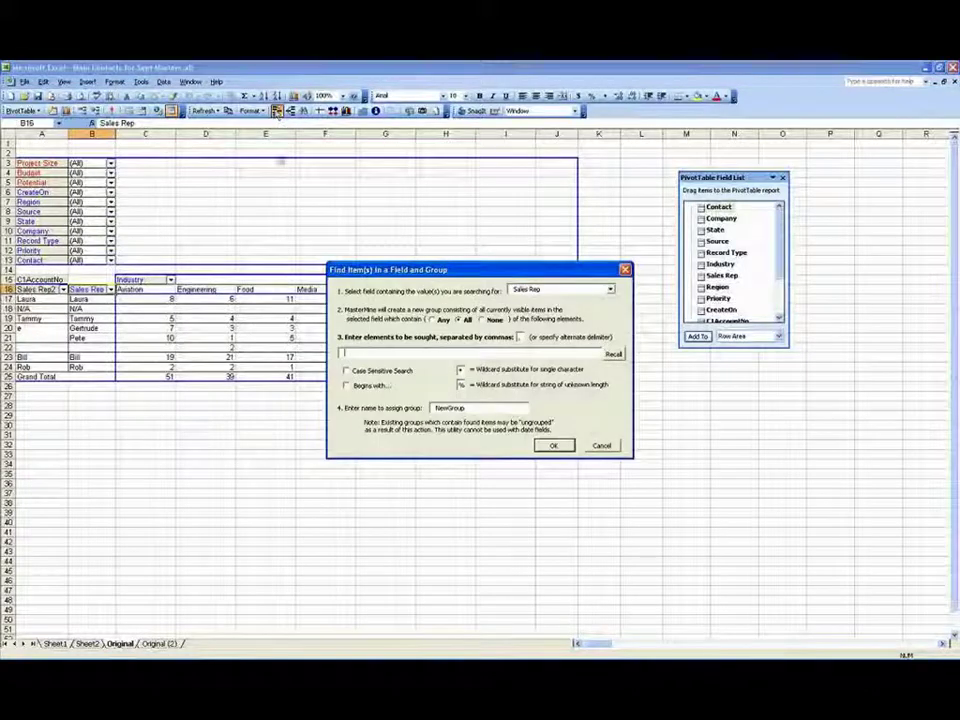
click(555, 447)
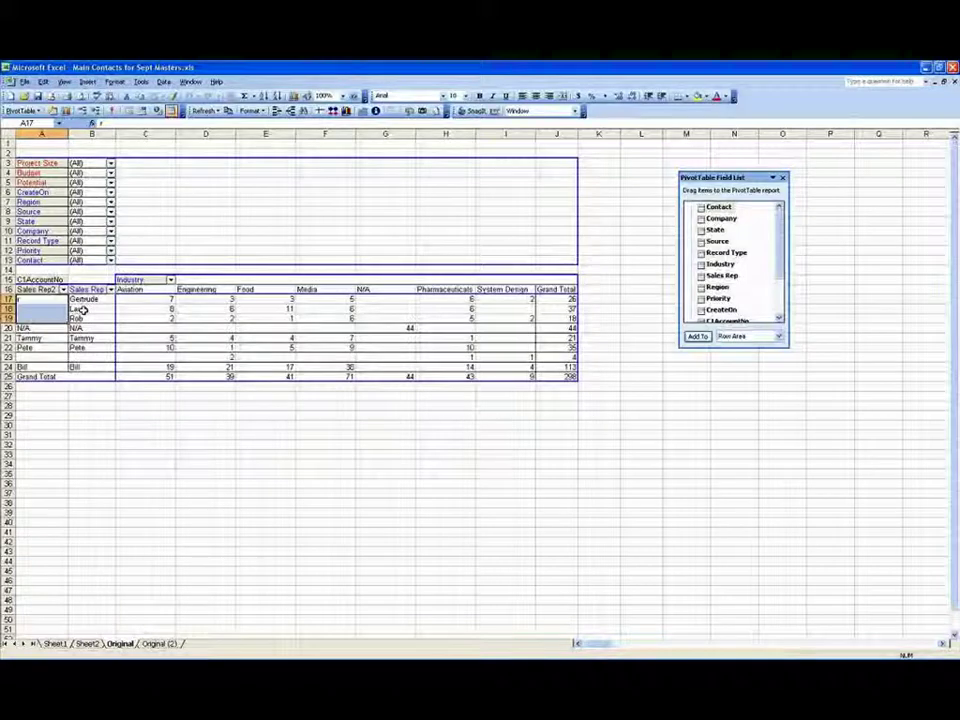
Collapse the "r" group in Sales Rep2, expand it, and collapse it again to hide its members.
drag(82, 299, 83, 311)
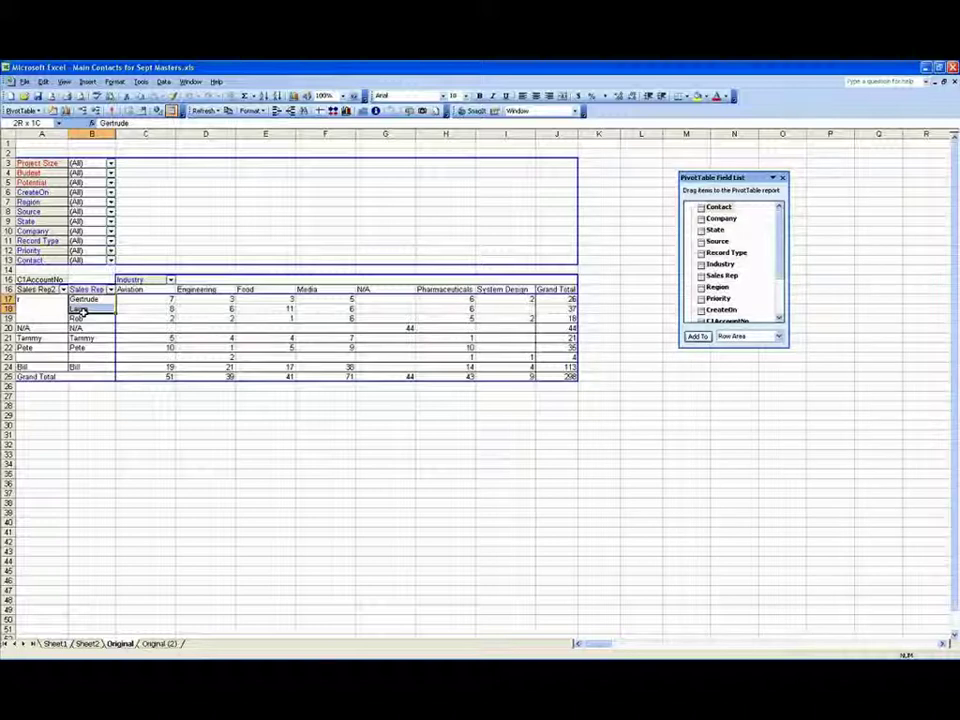
drag(84, 313, 82, 318)
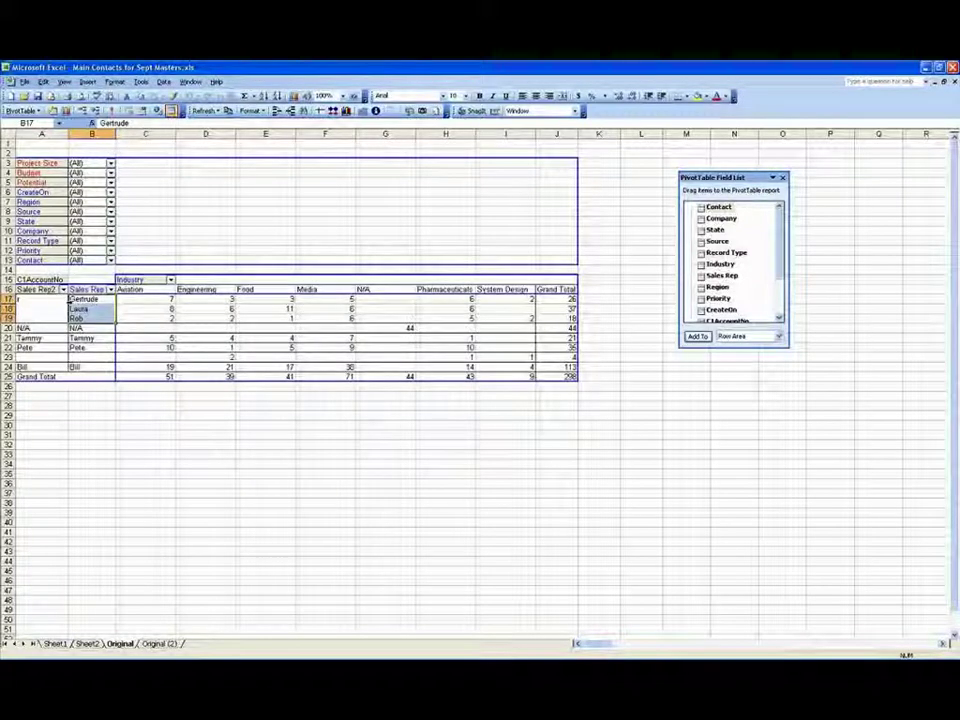
double_click(34, 299)
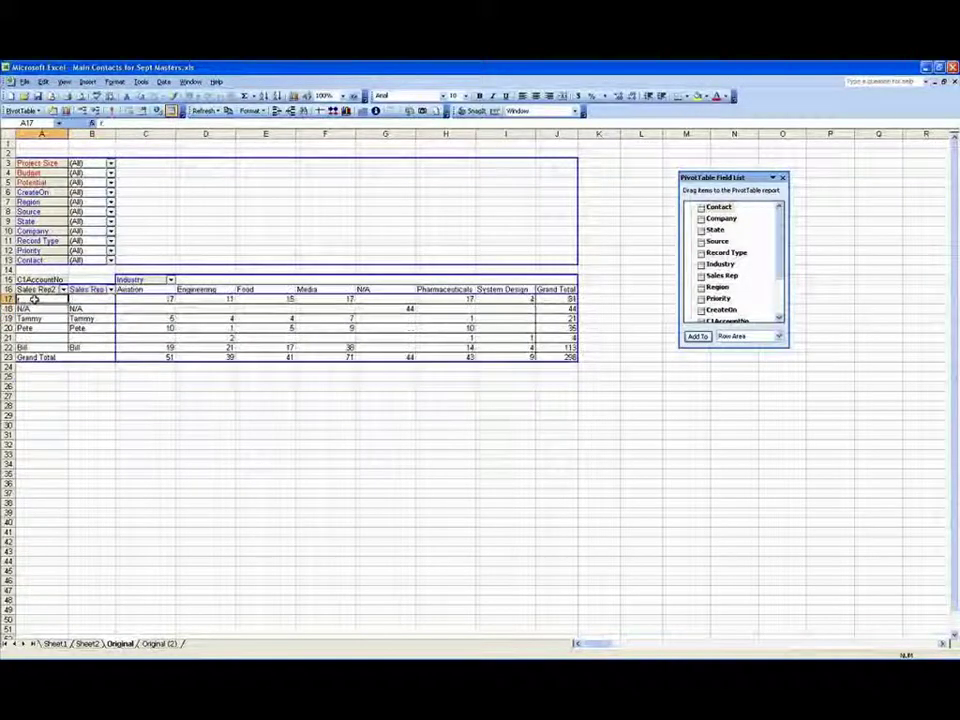
double_click(60, 299)
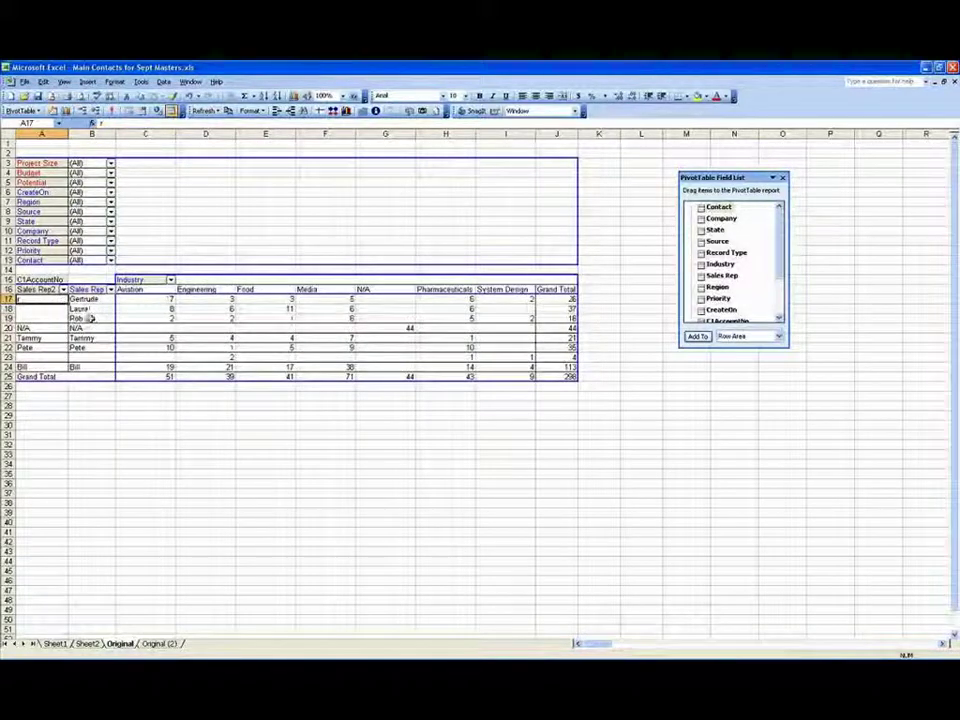
double_click(35, 300)
Try to find and group the currently visible Sales Rep items containing "e", with the "r" group collapsed.
click(90, 291)
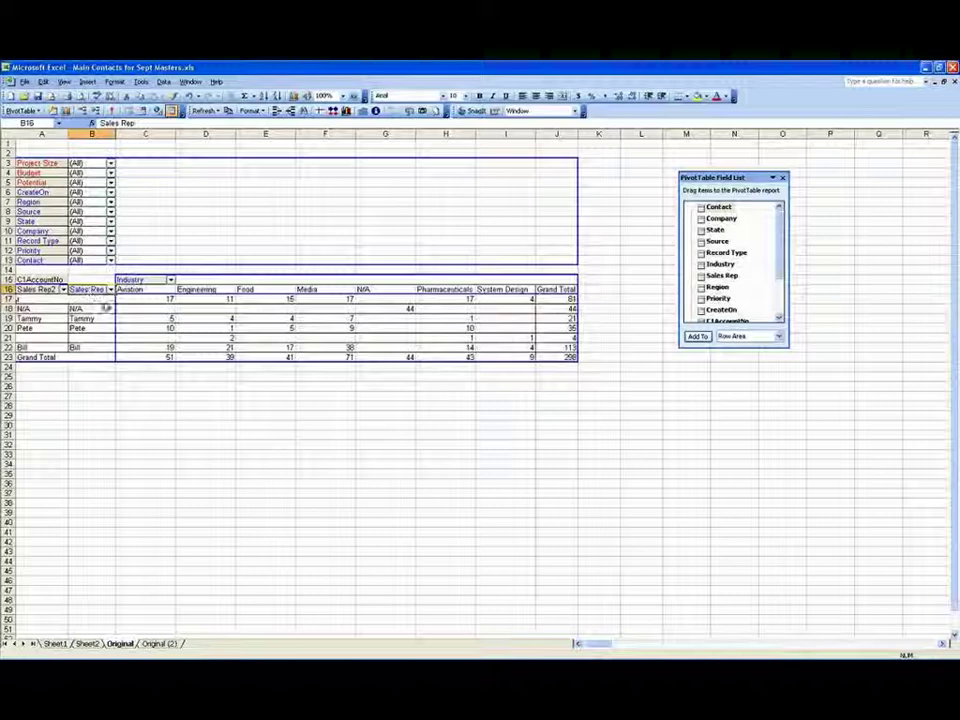
click(304, 110)
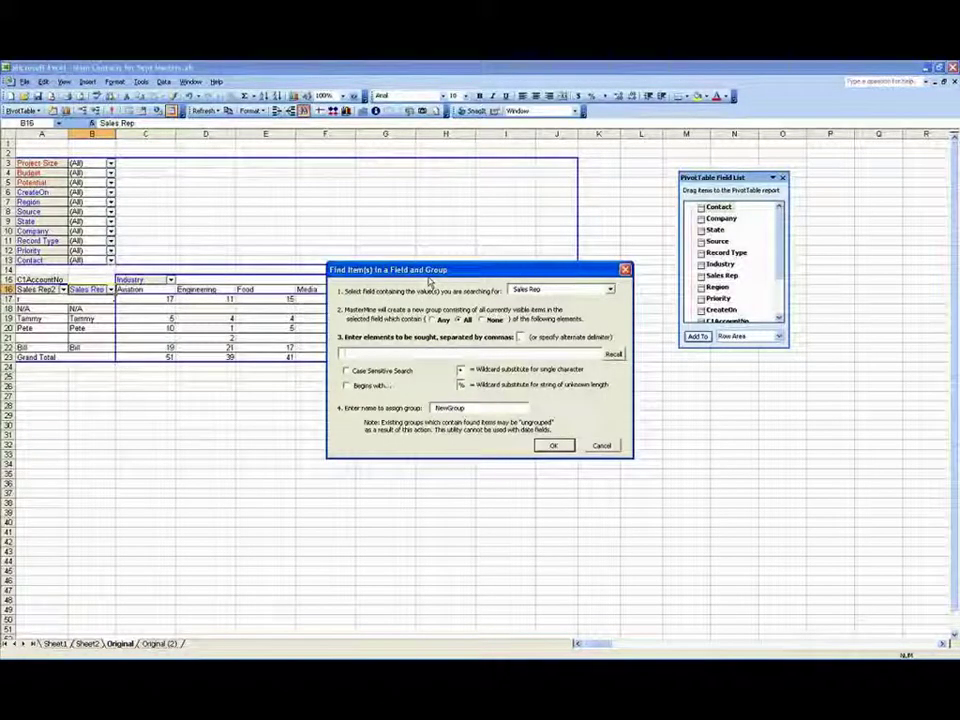
text(e)
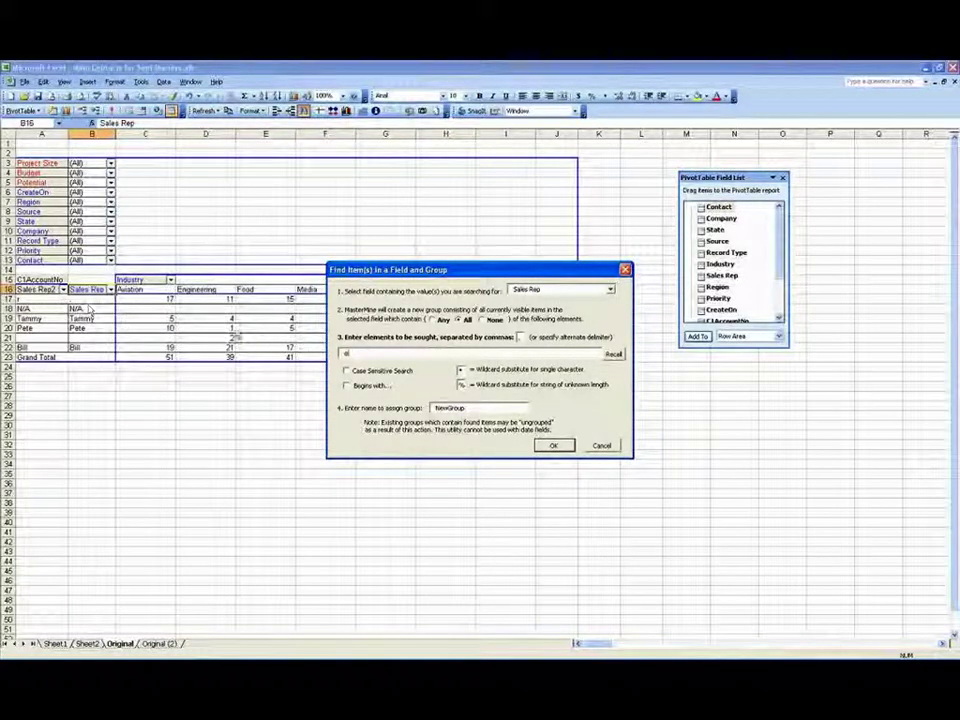
click(553, 447)
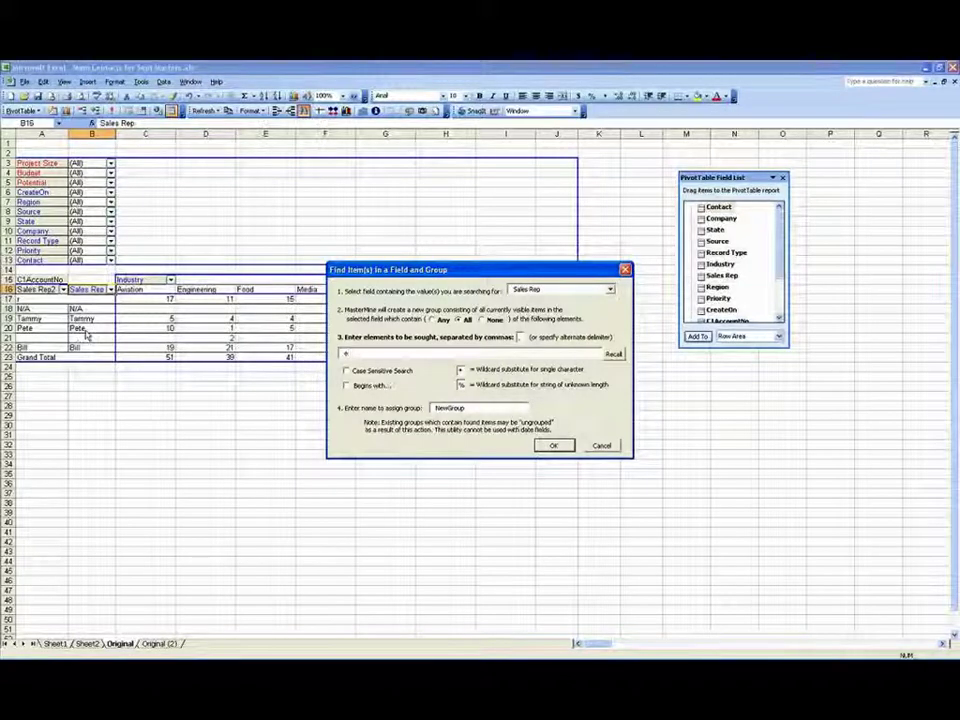
click(553, 446)
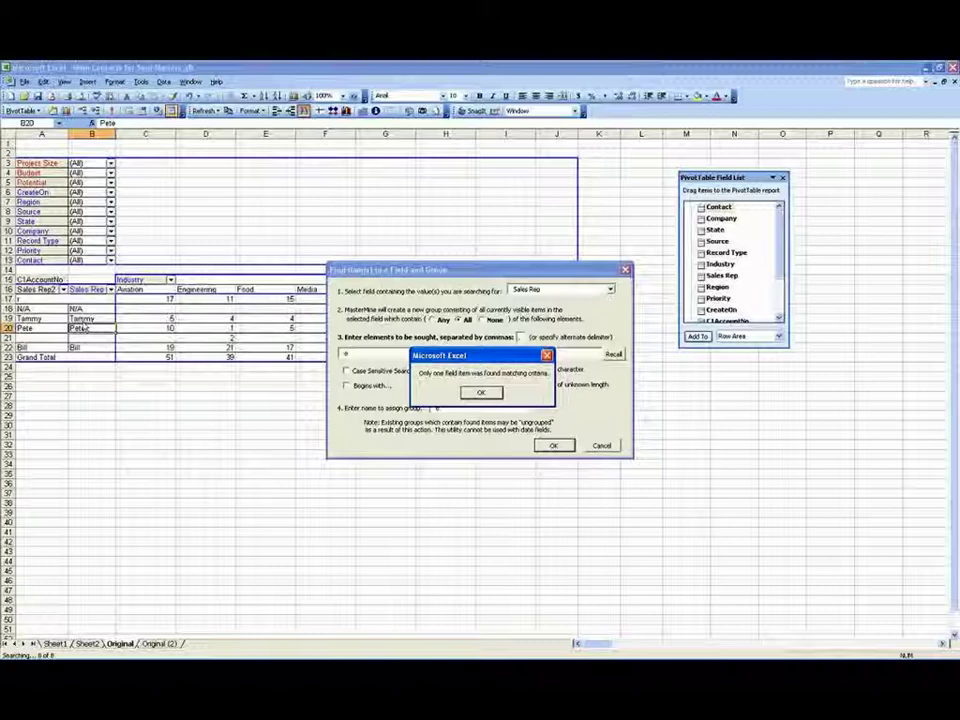
click(497, 397)
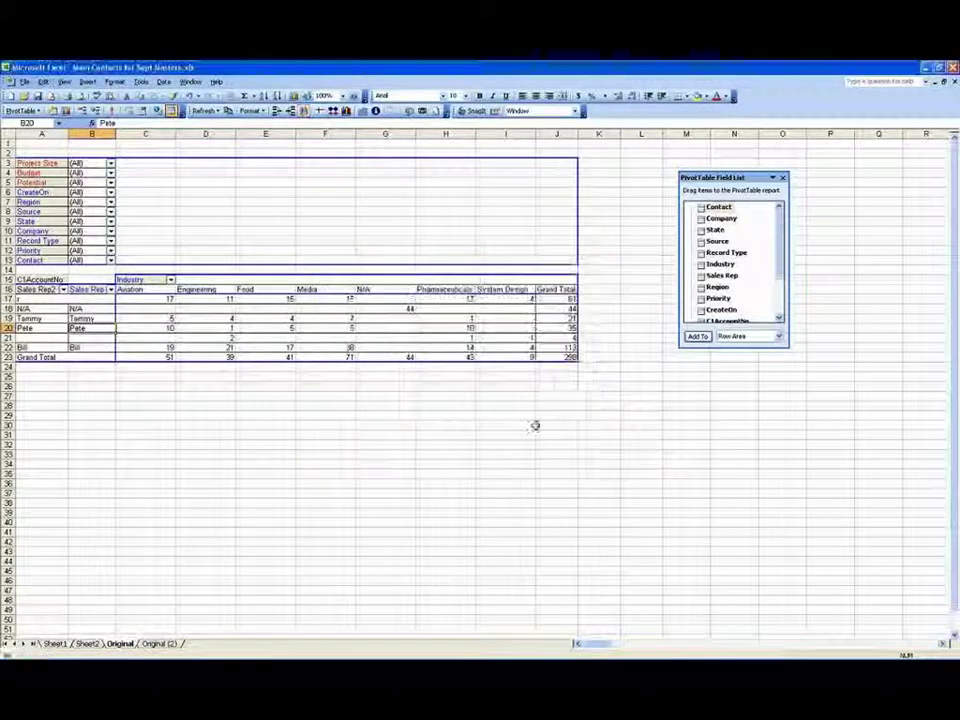
Manually group the N/A item and the two sales reps listed below it in Sales Rep, keeping the name Group2.
drag(92, 340, 92, 347)
click(278, 111)
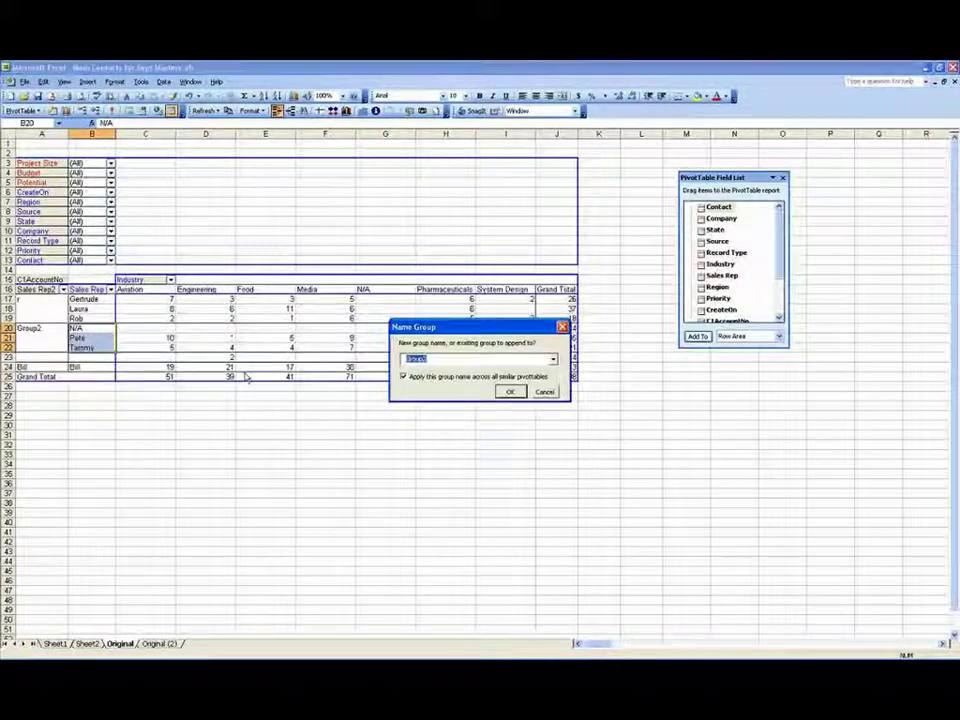
key(Return)
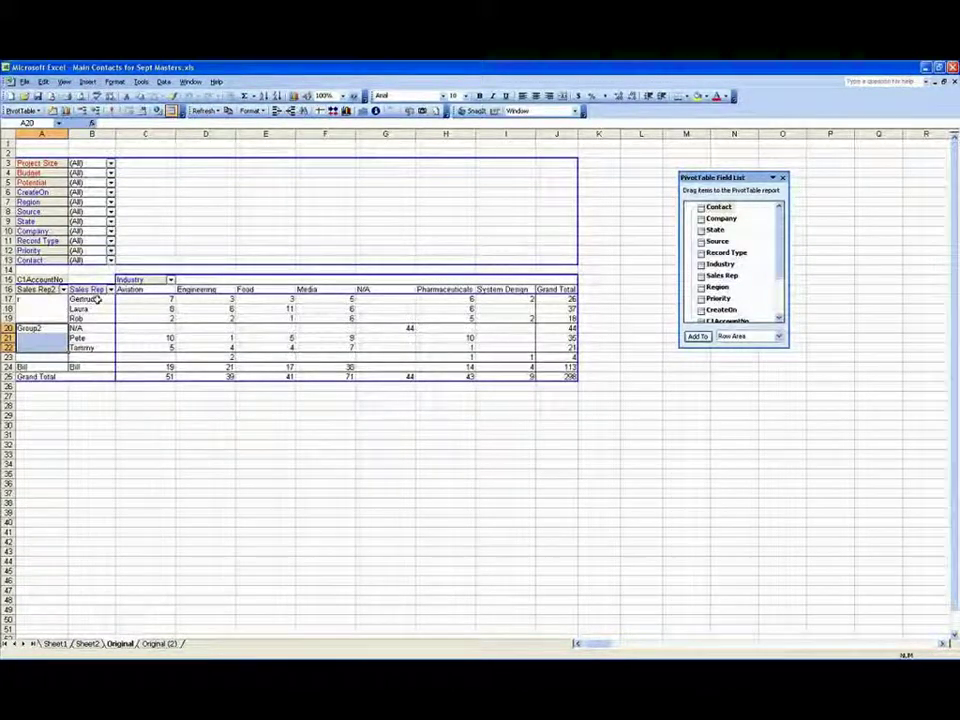
Group the two non-adjacent Sales Rep items in B21 and B24 under the name "new group", and select its two members.
click(93, 299)
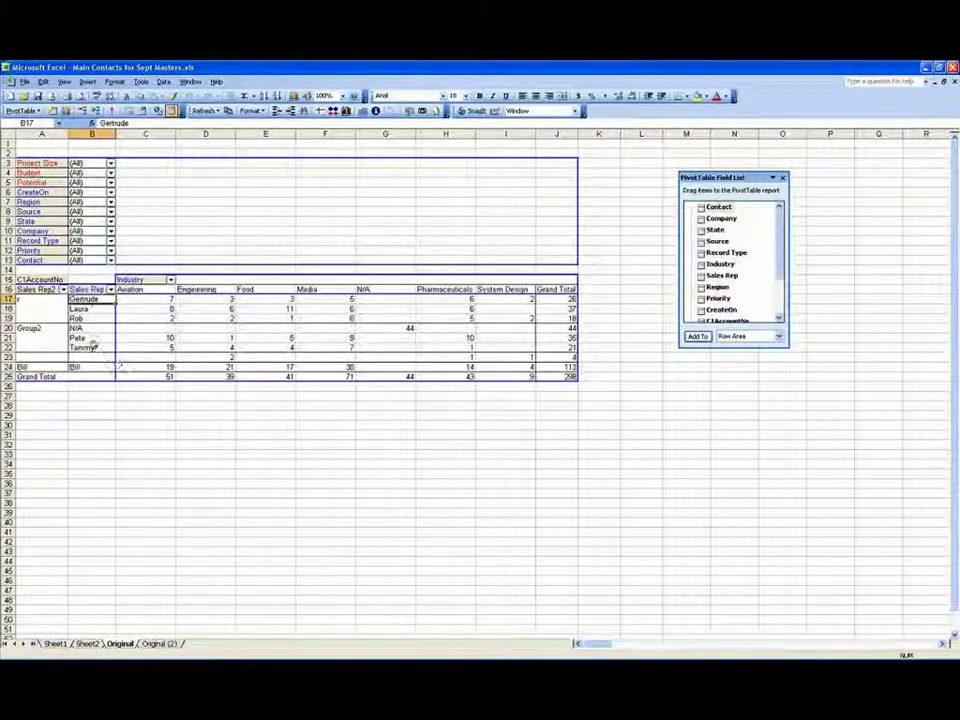
click(112, 338)
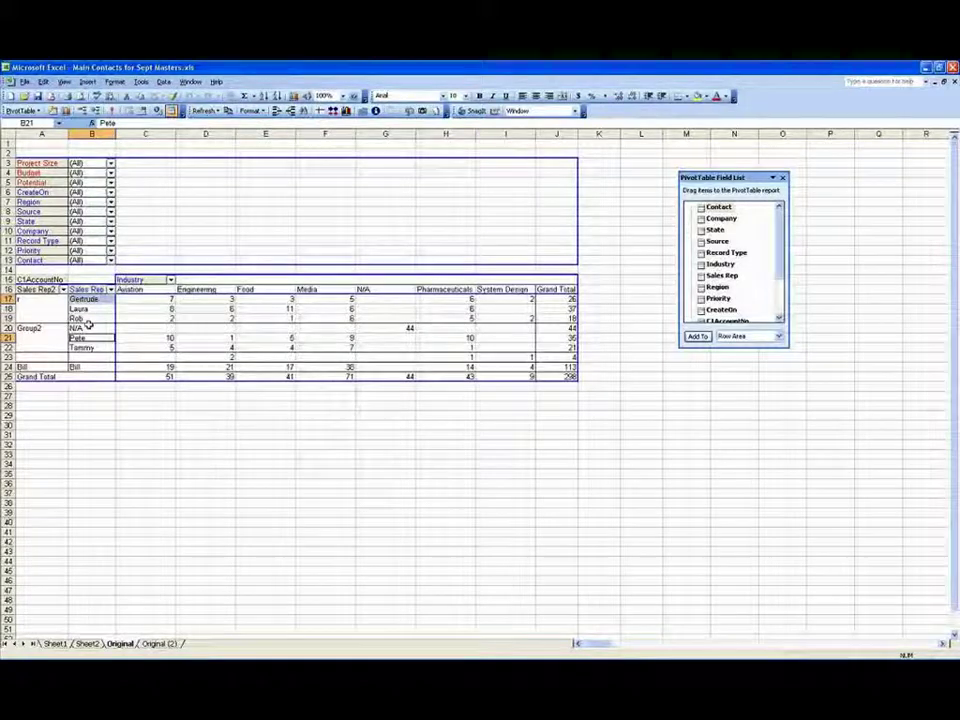
click(87, 368)
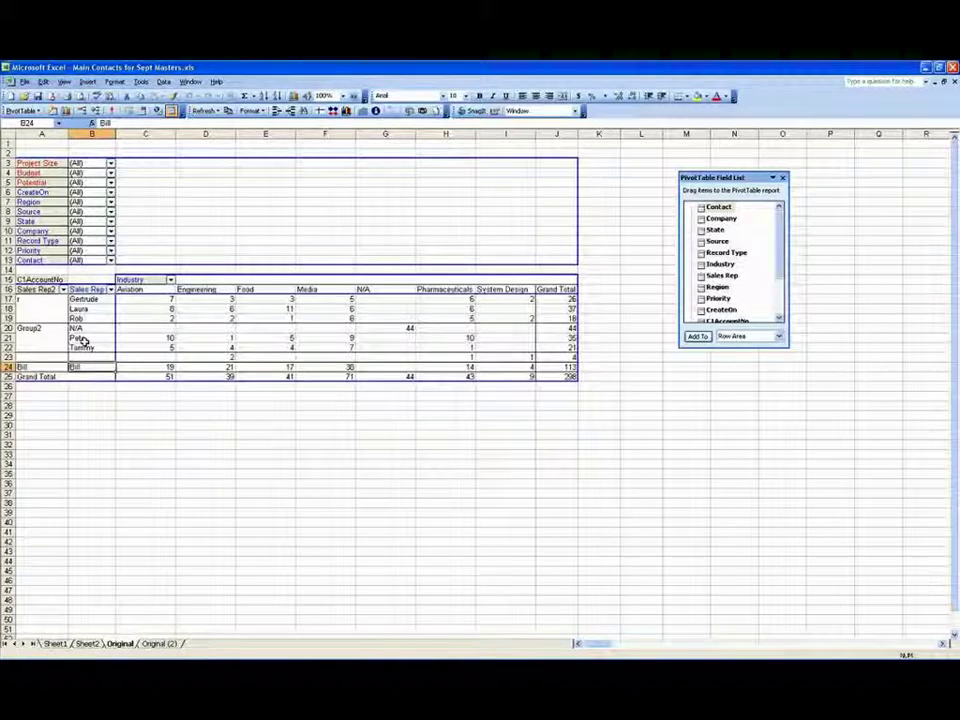
ctrl+click(82, 340)
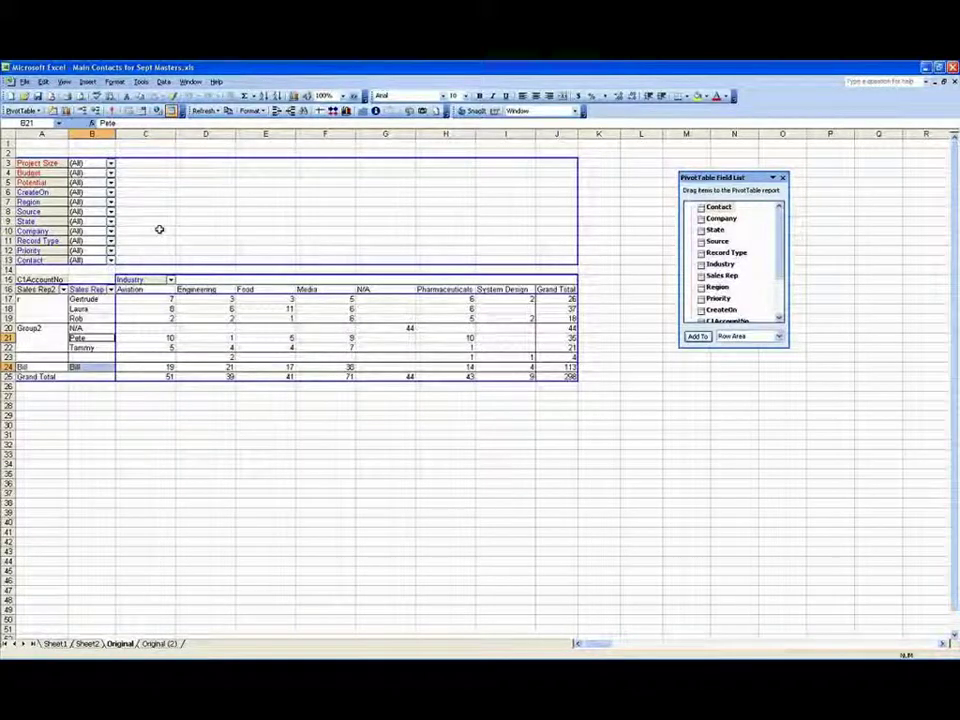
click(277, 110)
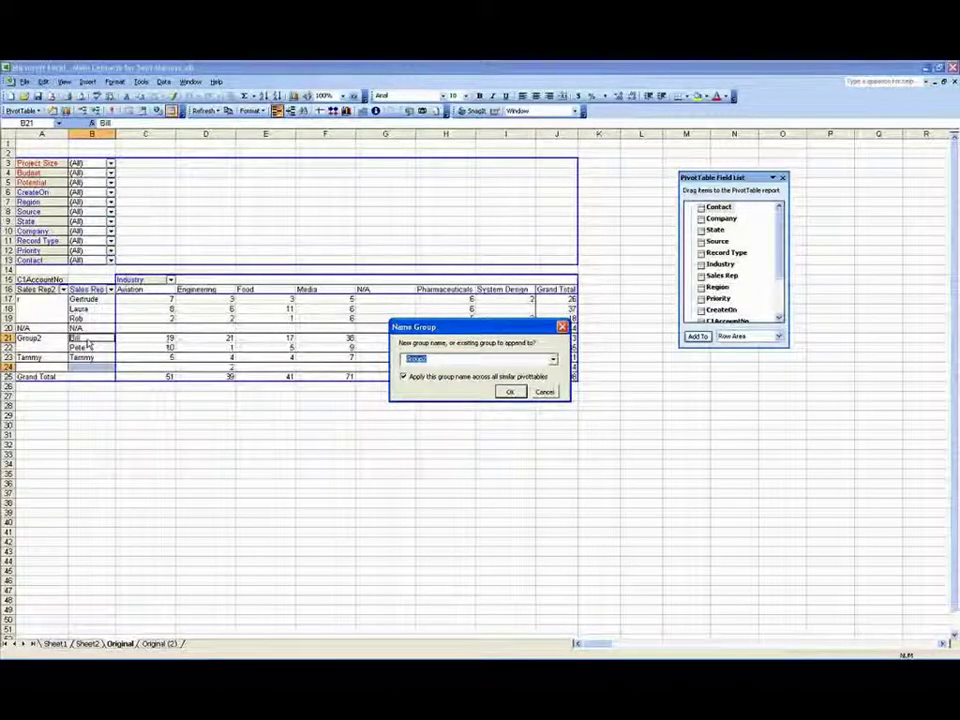
text(new group)
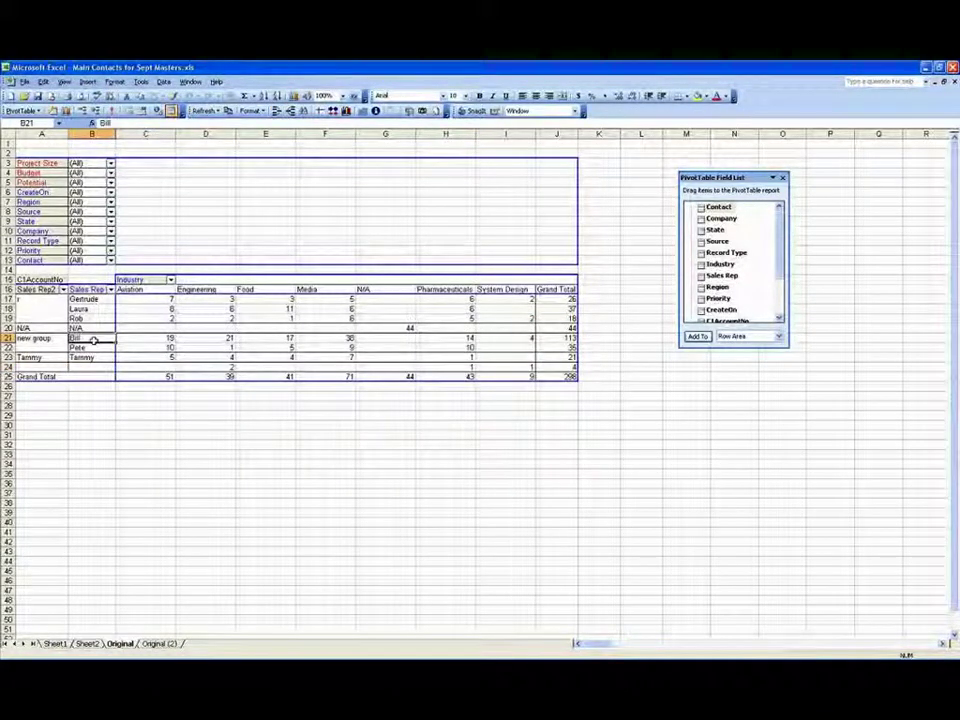
drag(93, 340, 93, 348)
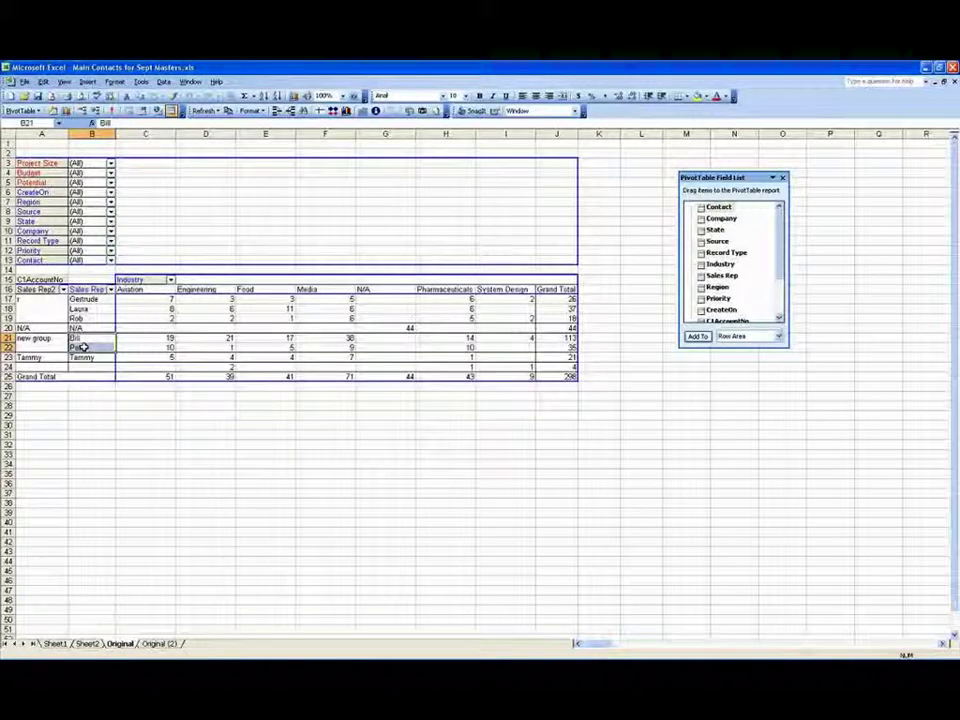